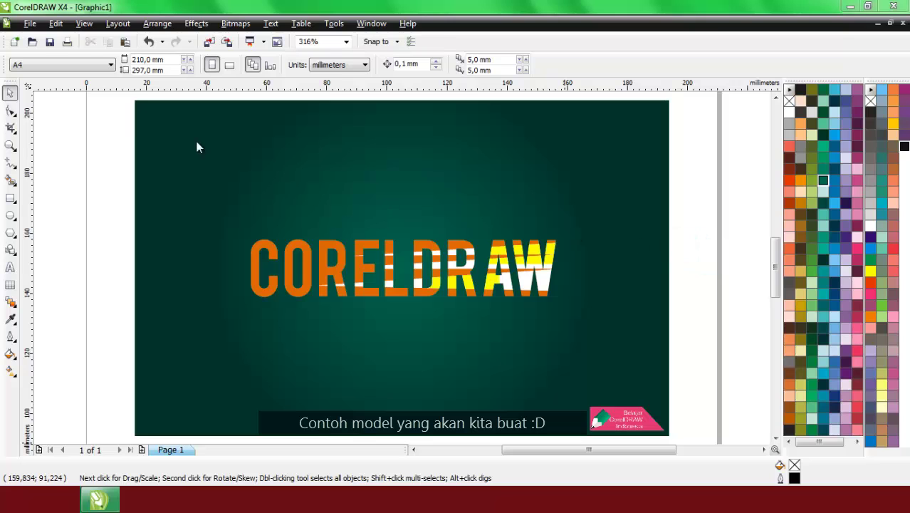
Step: Create a new document and draw a background rectangle about 153 by 111 mm, centred on the page
left_click(30, 24)
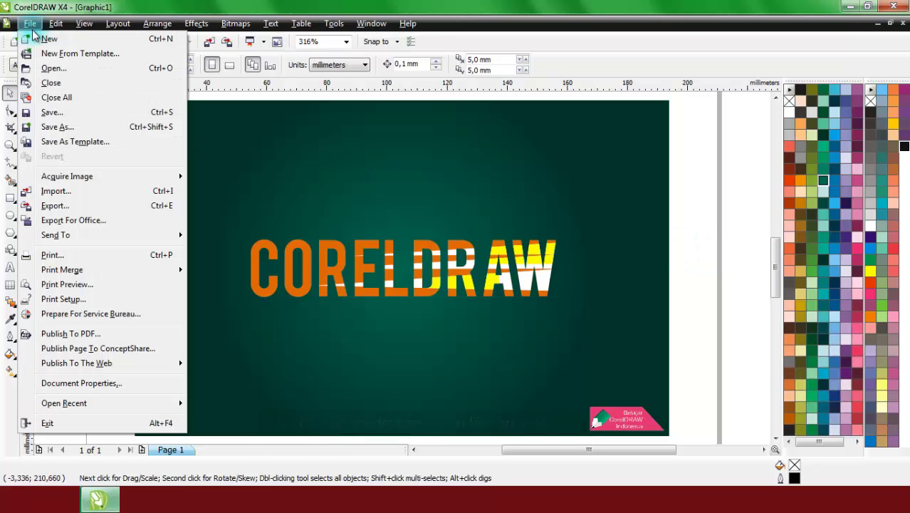
left_click(47, 40)
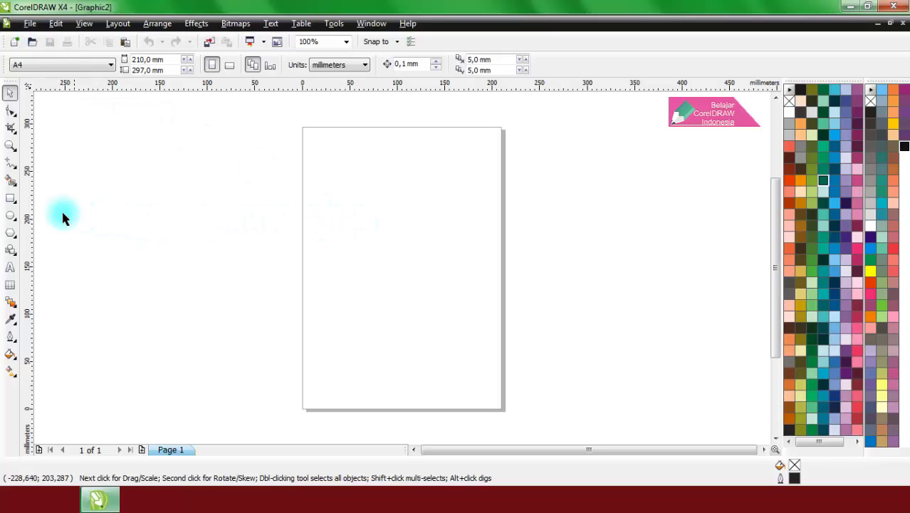
left_click(10, 199)
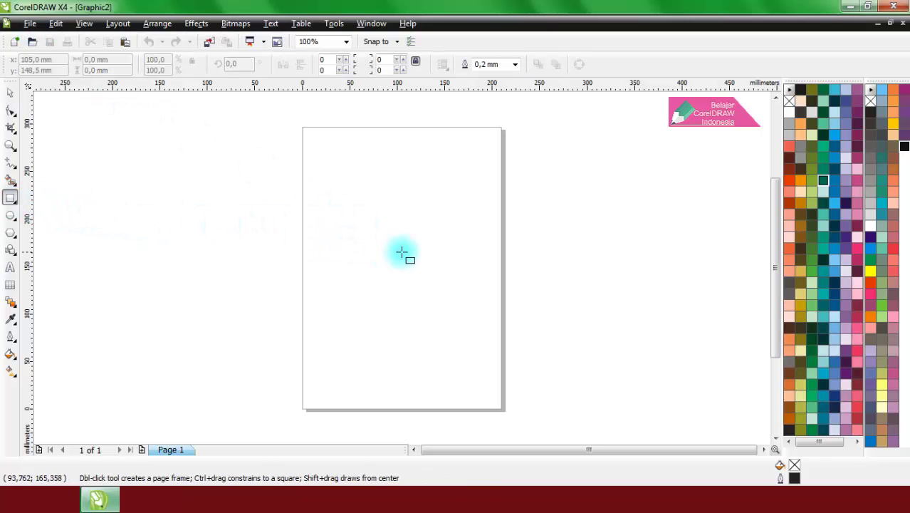
scroll(389, 252, "up", 1)
left_click_drag(305, 173, 596, 385)
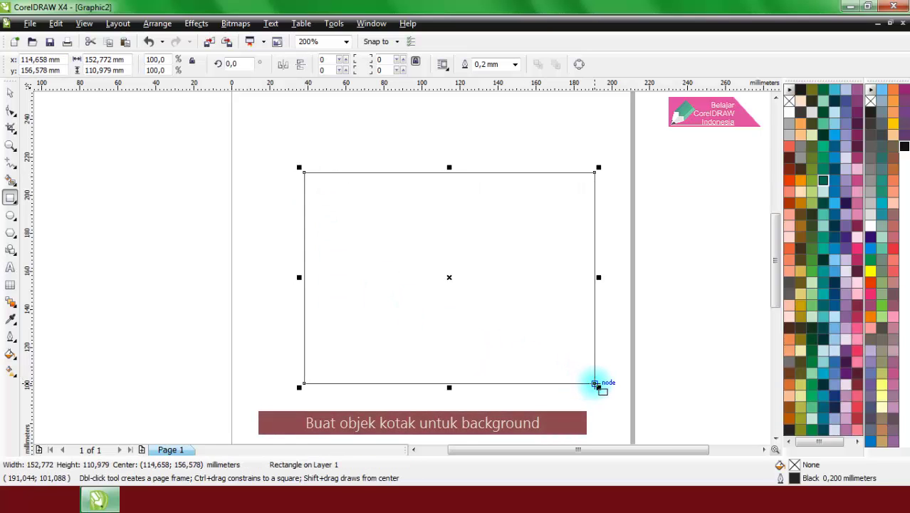
key("p")
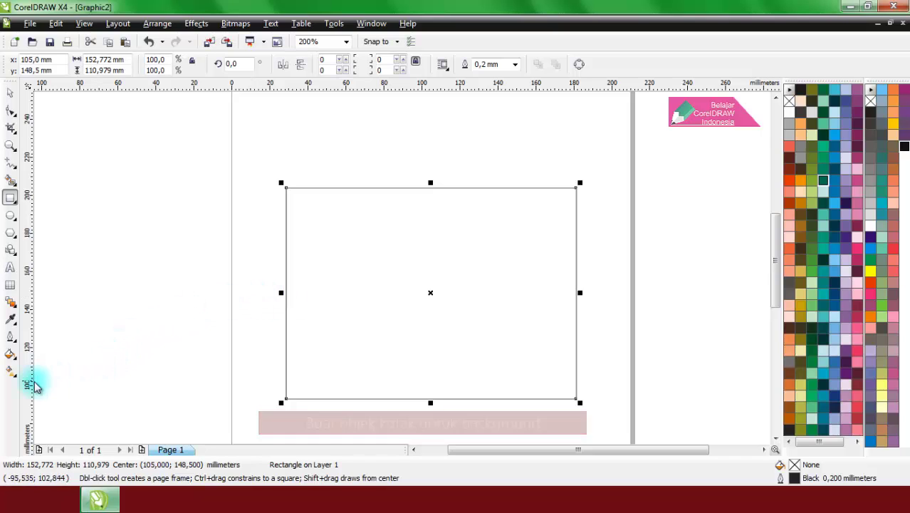
Step: Give the rectangle an interactive linear fill running diagonally from very dark green at the lower-left corner to a lighter dark green
left_click(10, 380)
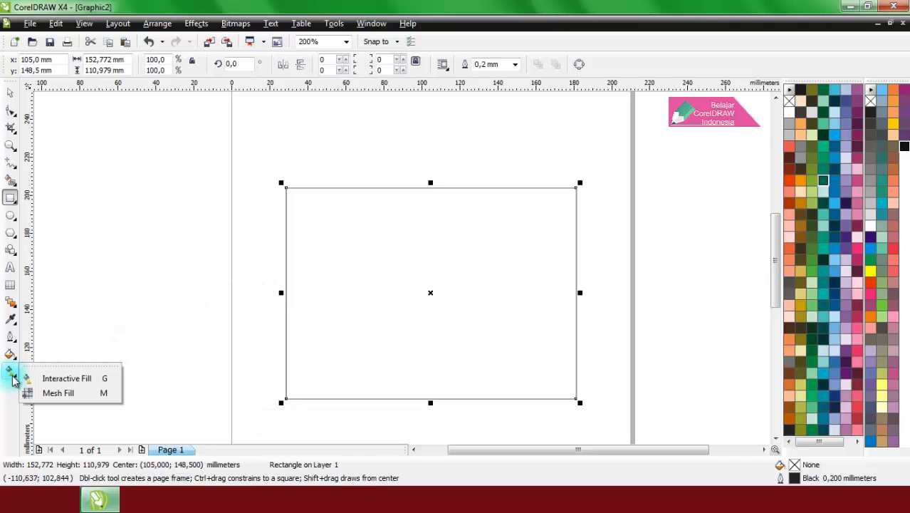
left_click(57, 378)
left_click_drag(287, 399, 490, 258)
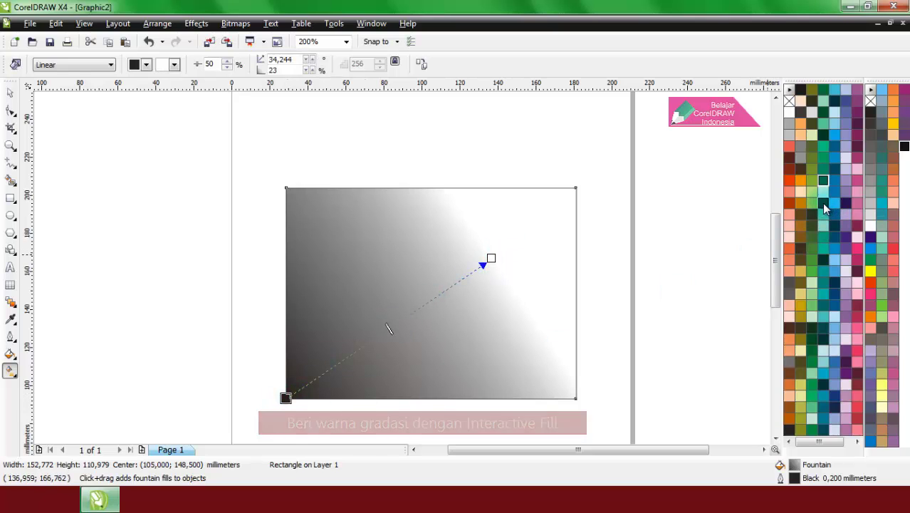
left_click(823, 203)
left_click(491, 258)
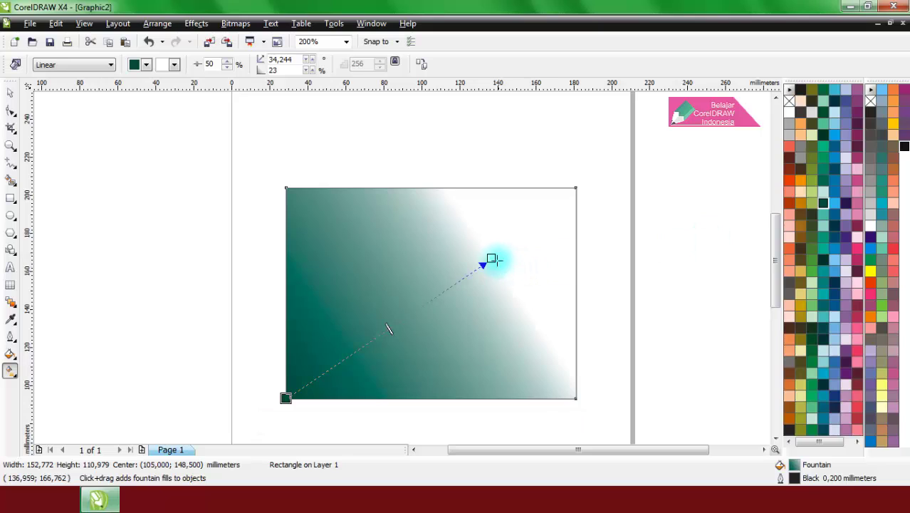
left_click(821, 183)
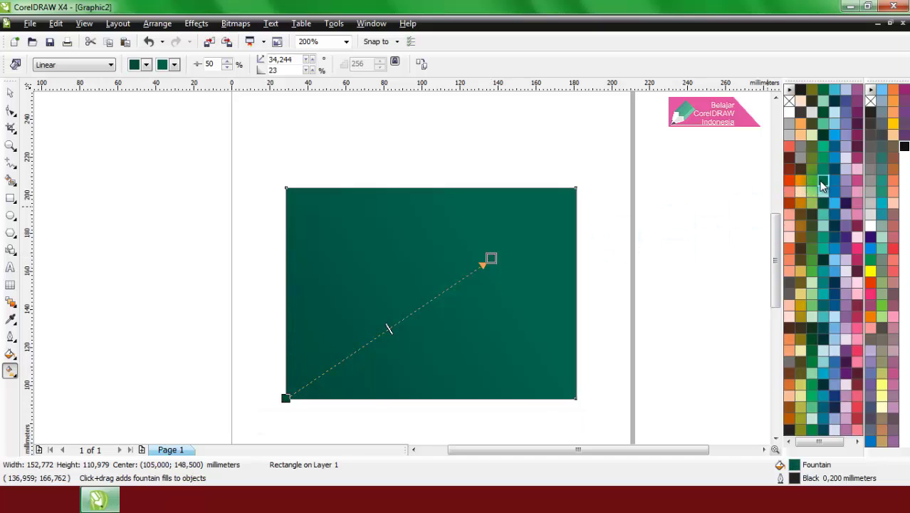
left_click(286, 397)
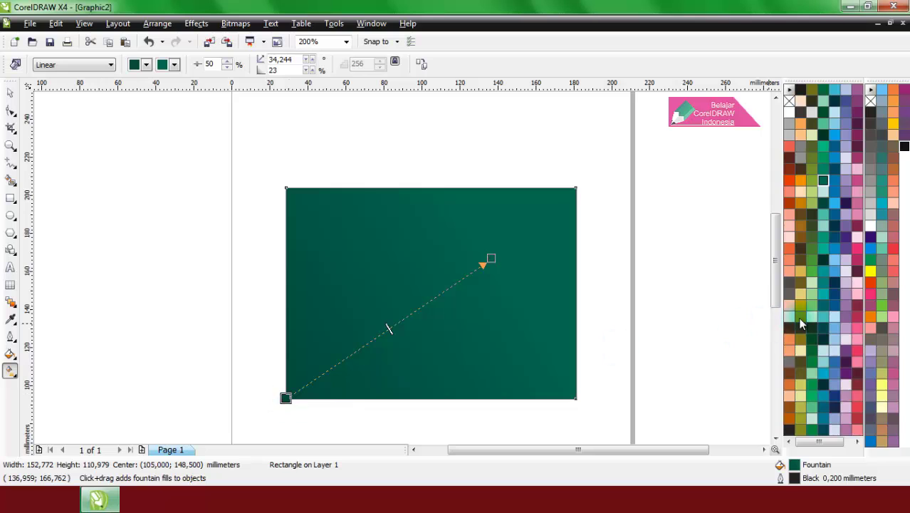
left_click(824, 261)
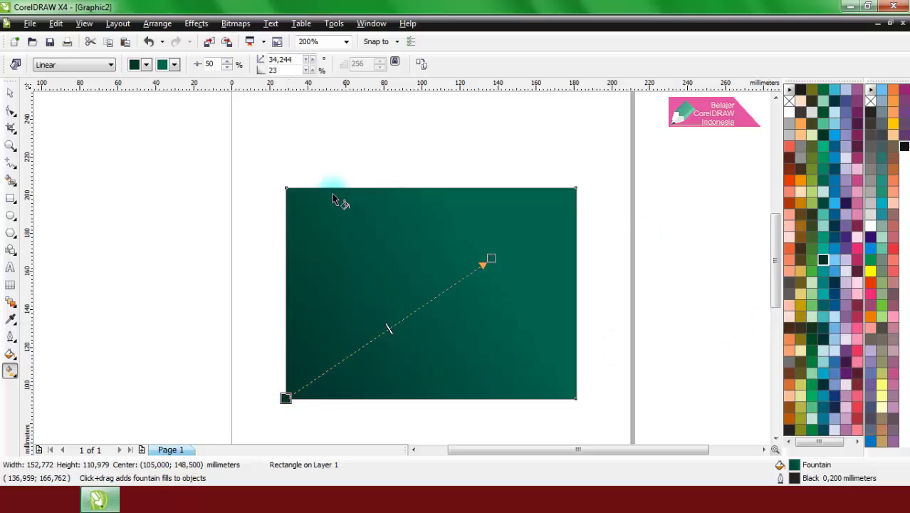
Step: Change the rectangle's fountain fill type to Radial and set its edge pad to 28%
left_click(15, 65)
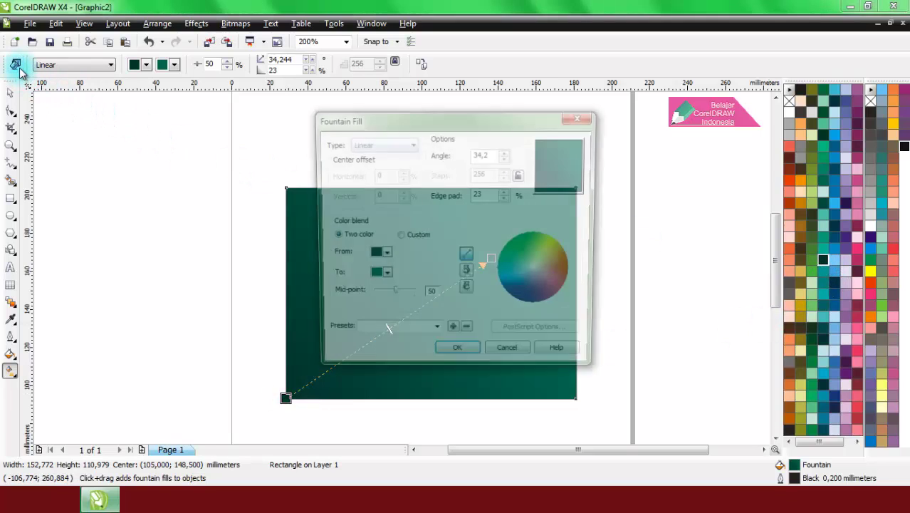
left_click(377, 144)
left_click(377, 165)
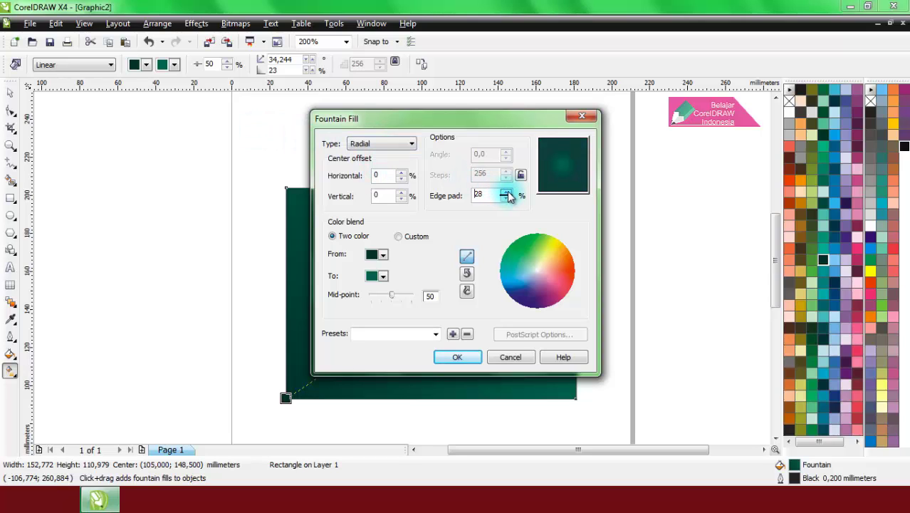
left_click(457, 357)
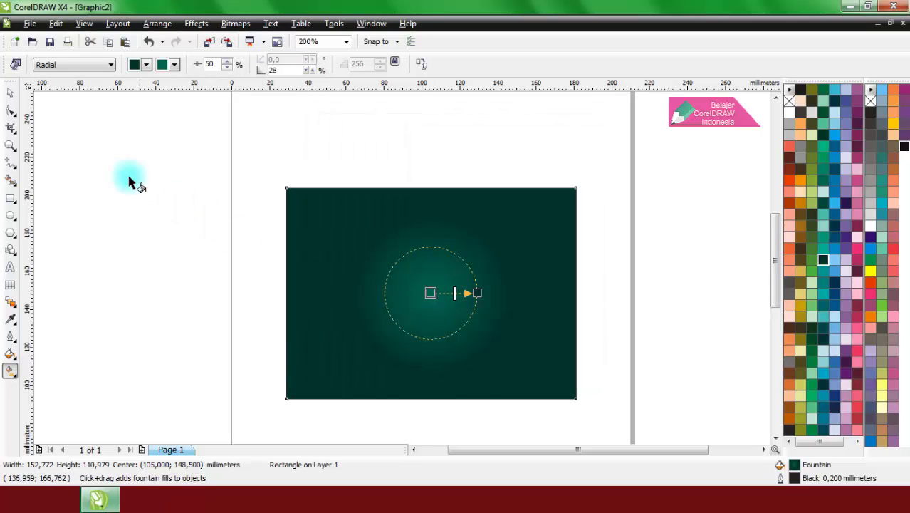
Step: Enlarge the radius of the rectangle's radial fill so the lighter green glow spreads wider, and deselect the rectangle
left_click(12, 96)
left_click(429, 288)
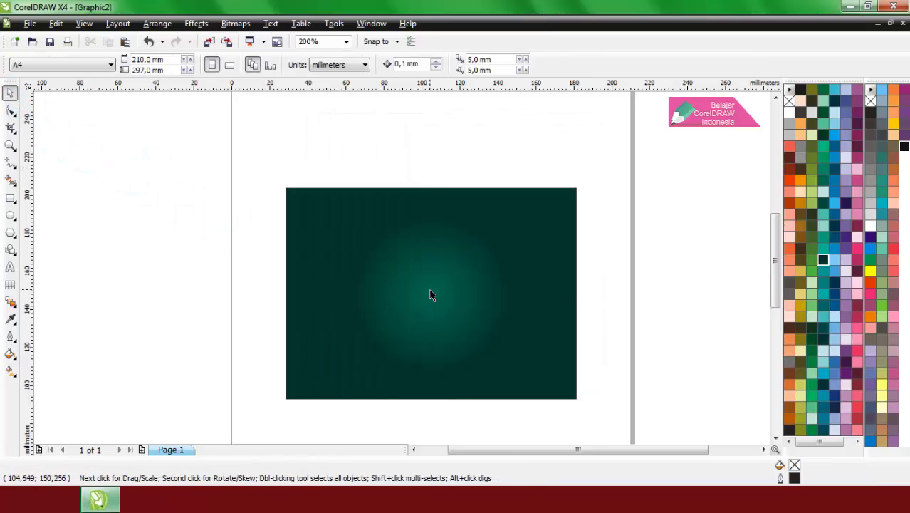
left_click(10, 371)
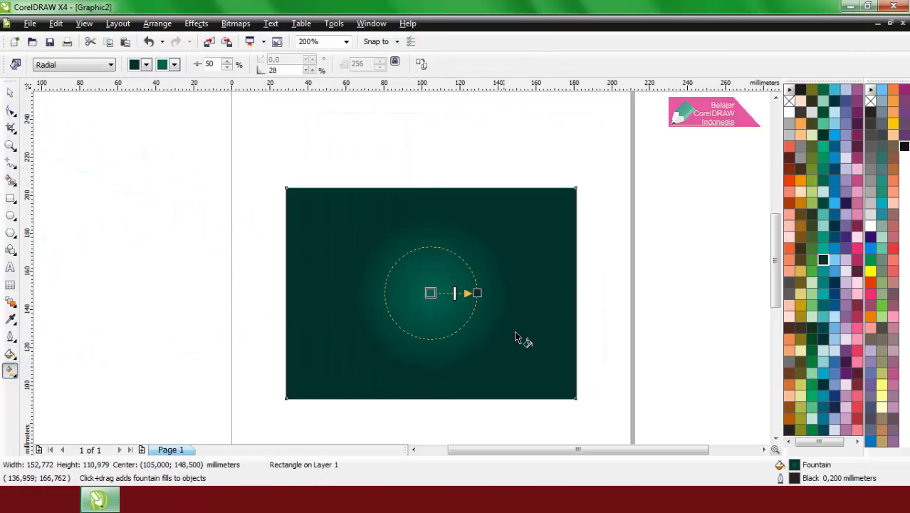
left_click_drag(488, 298, 493, 300)
left_click(9, 93)
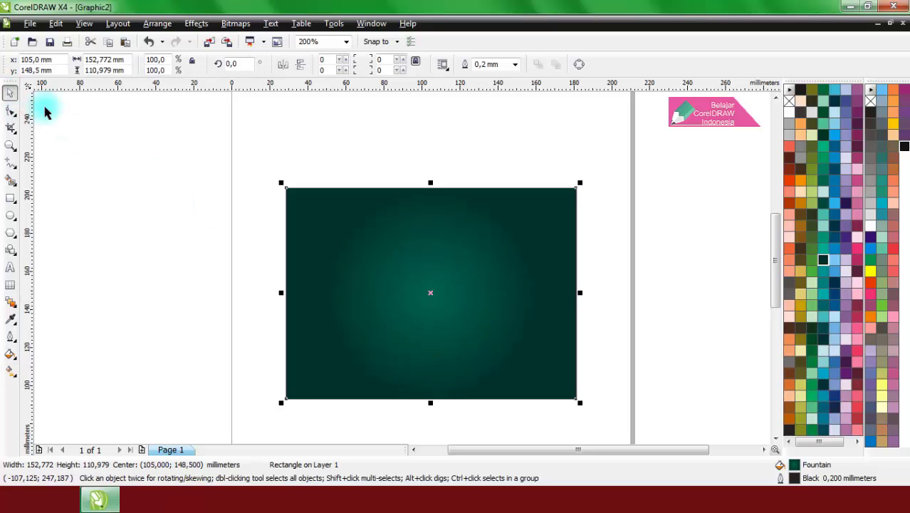
left_click(207, 146)
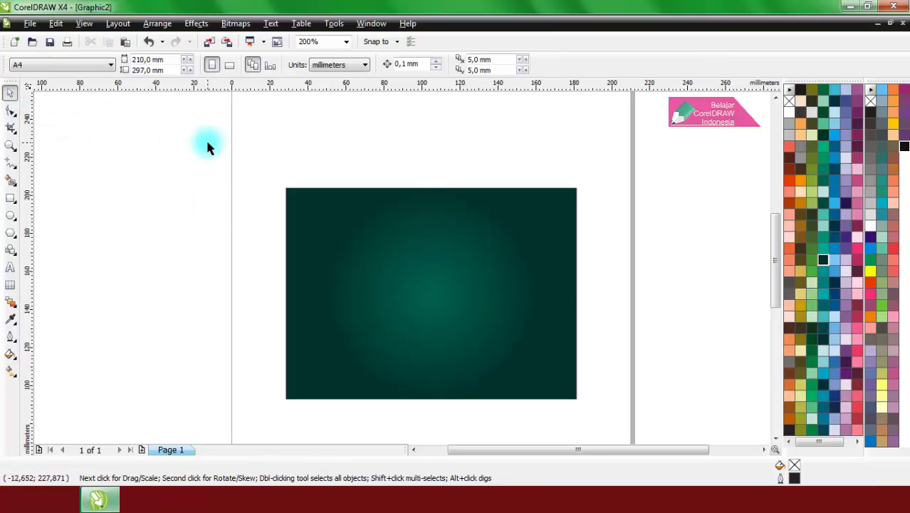
Step: Add the artistic text CORELDRAW above the rectangle
left_click(11, 267)
left_click(271, 157)
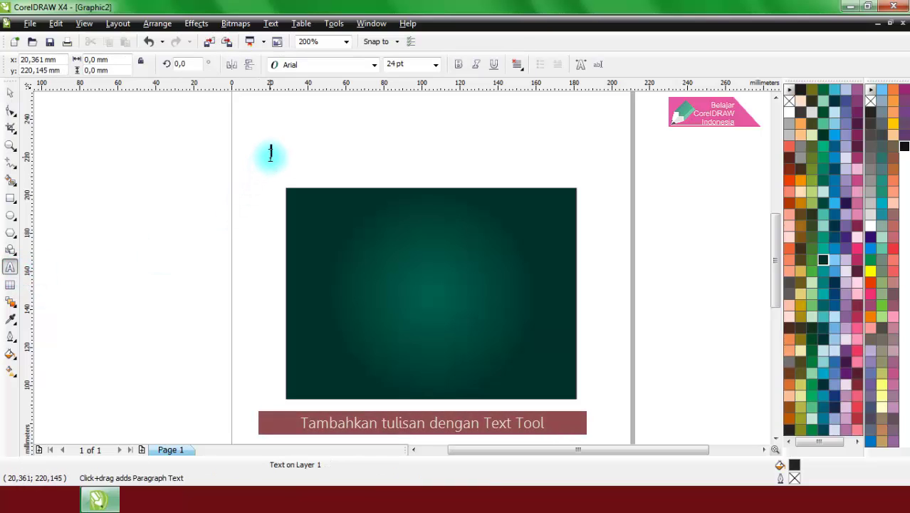
type("CORELDRAW")
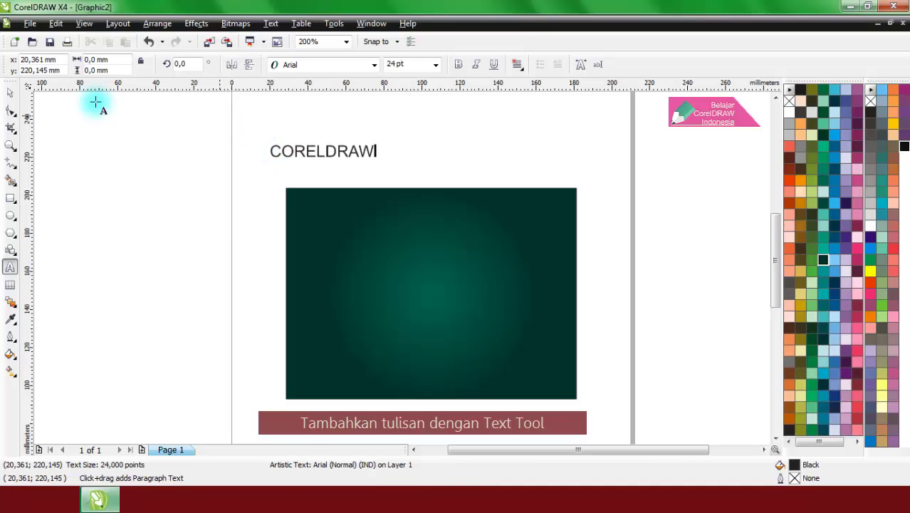
left_click(10, 92)
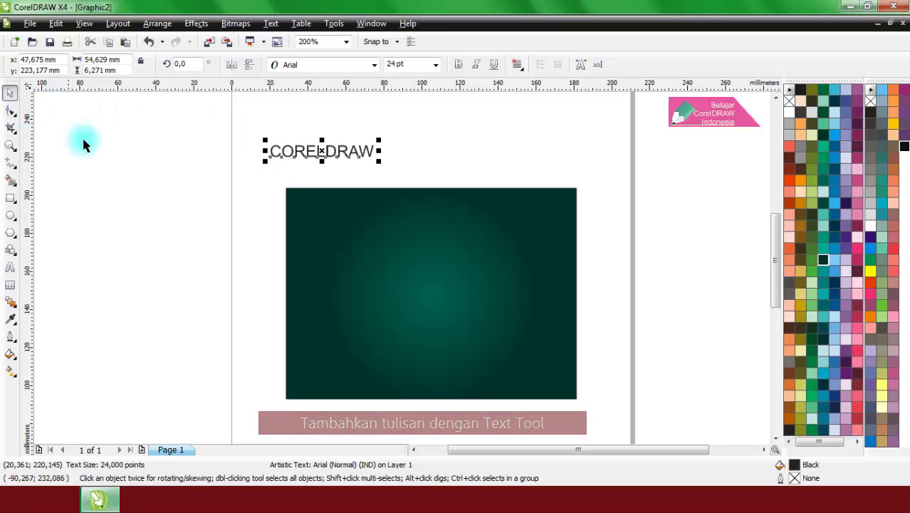
Step: Set the text's font to Bebas and enlarge it to about 57 pt
left_click(374, 65)
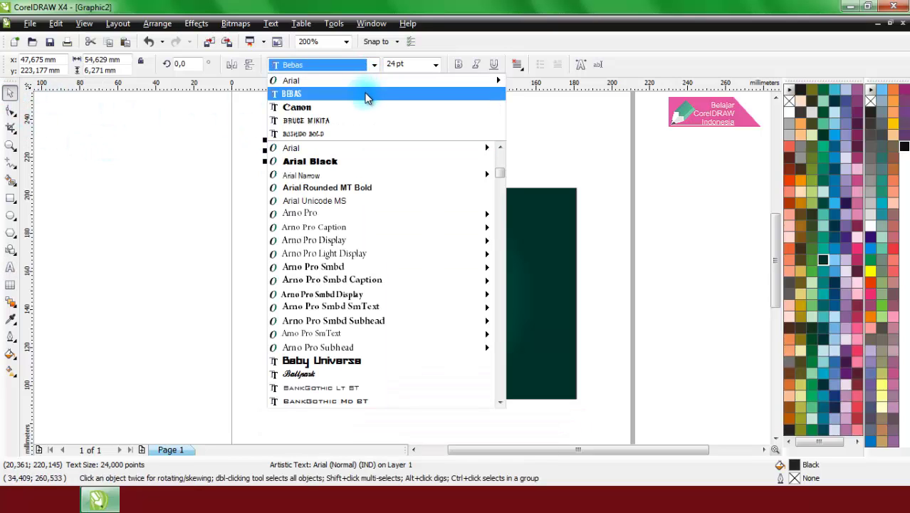
left_click(366, 91)
left_click_drag(354, 161, 462, 182)
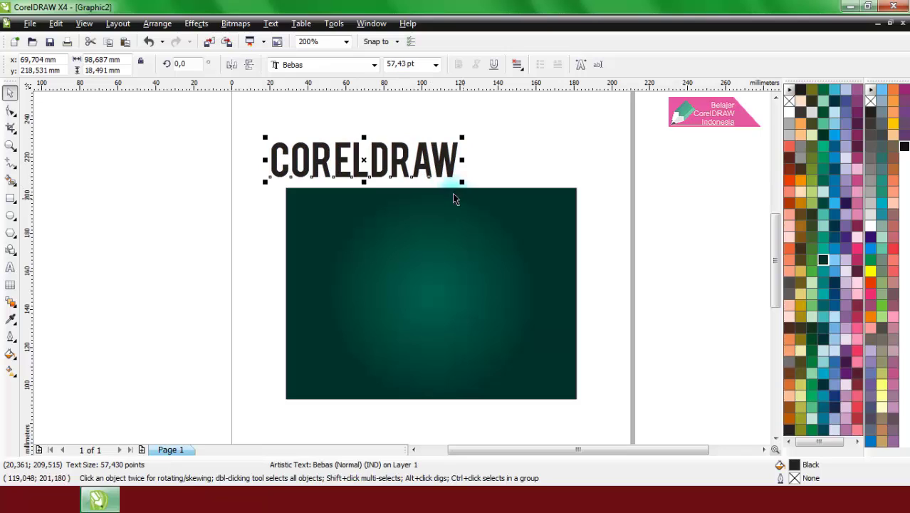
Step: Centre the CORELDRAW text on the page and deselect it
left_click(158, 23)
mouse_move(363, 74)
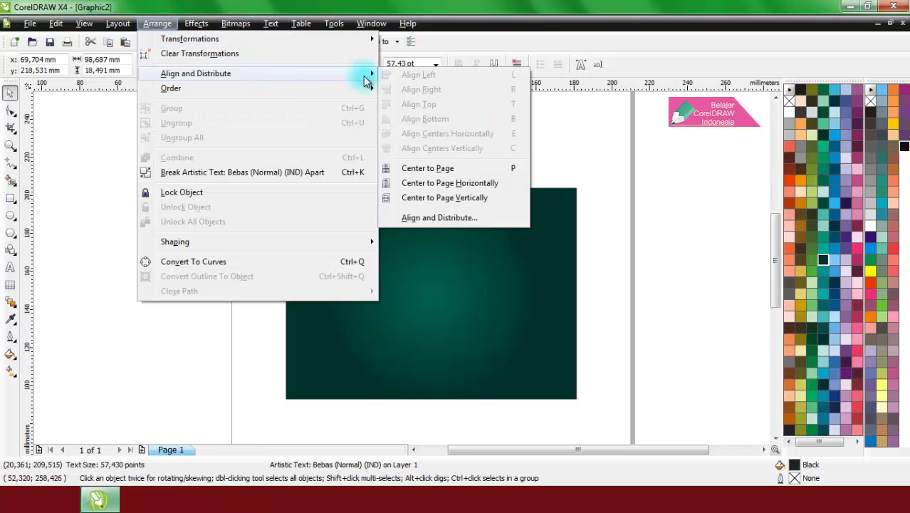
left_click(506, 168)
left_click(498, 147)
Step: Fill the CORELDRAW text with Orange, and darken the colour to C 6, M 69, Y 97, K 0
scroll(429, 304, "up", 1)
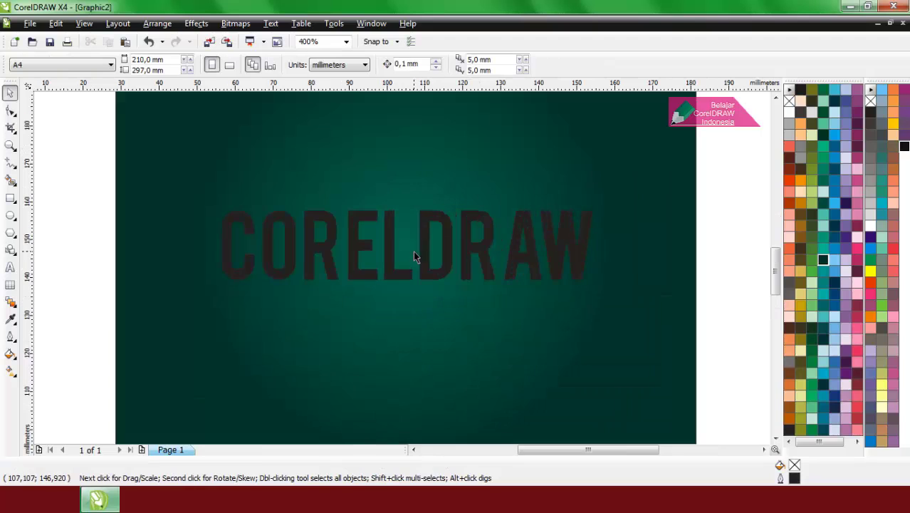
left_click(426, 244)
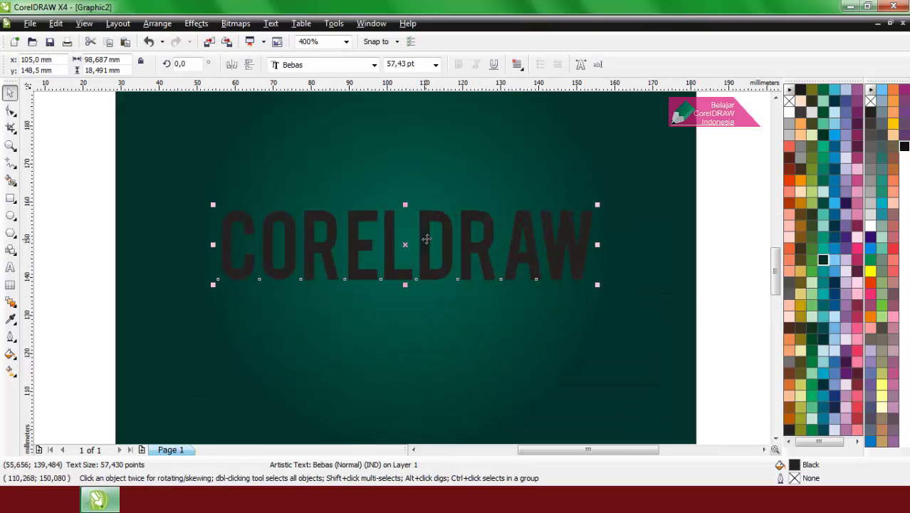
left_click(865, 316)
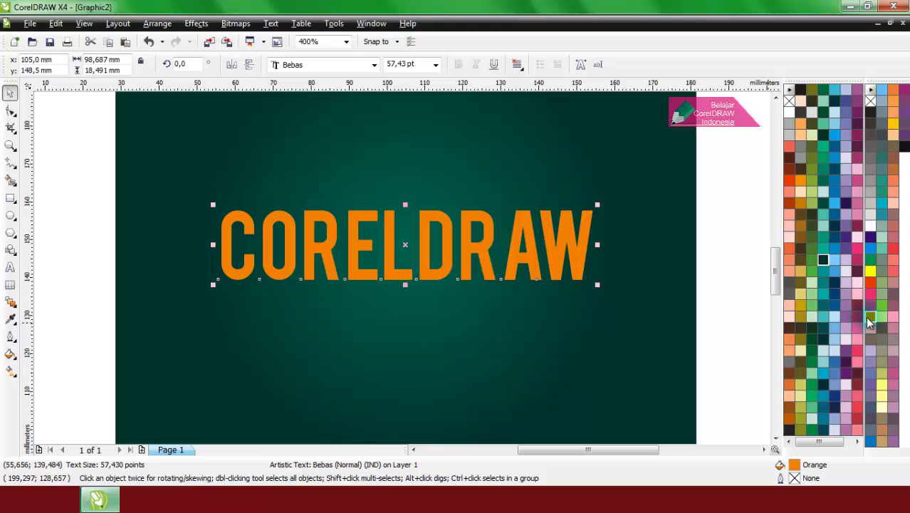
double_click(794, 465)
left_click(445, 206)
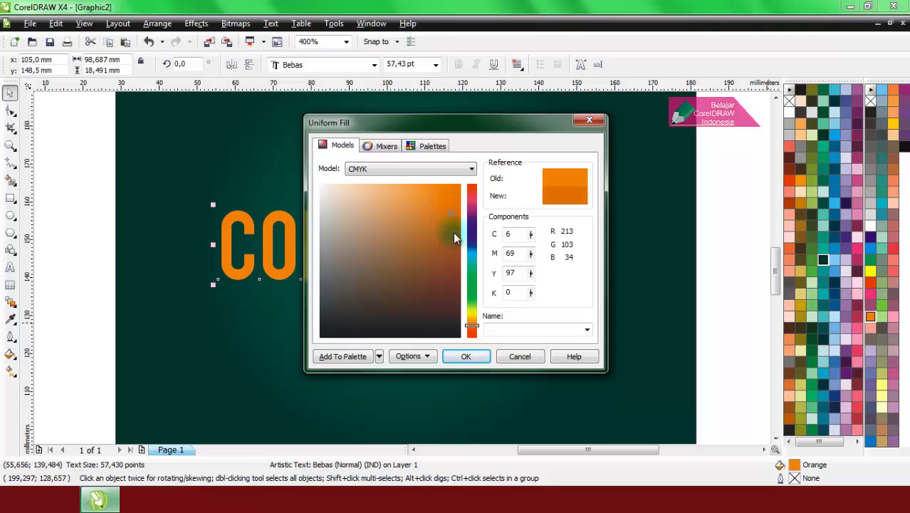
left_click(468, 356)
left_click(715, 294)
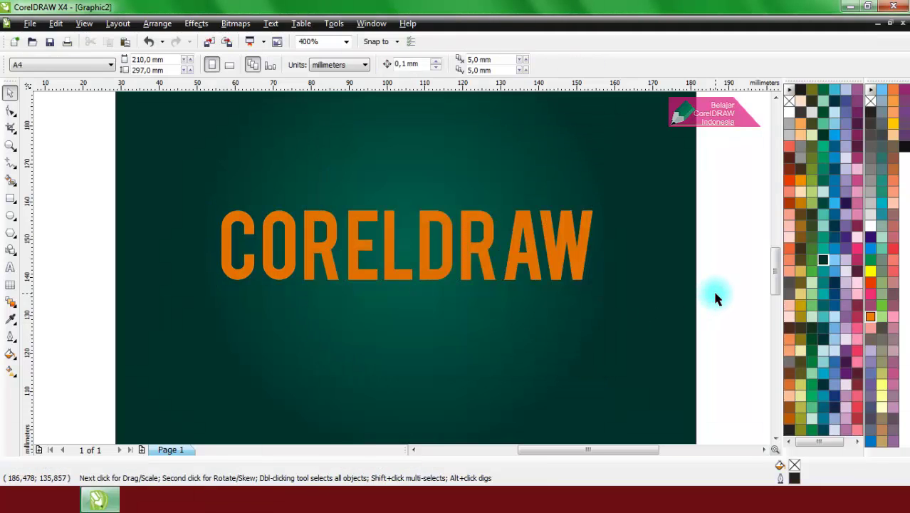
Step: Draw a closed zigzag shape about 84 × 17 mm with straight Freehand segments, crossing the letters of CORELDRAW from the first R to the W
left_click(18, 169)
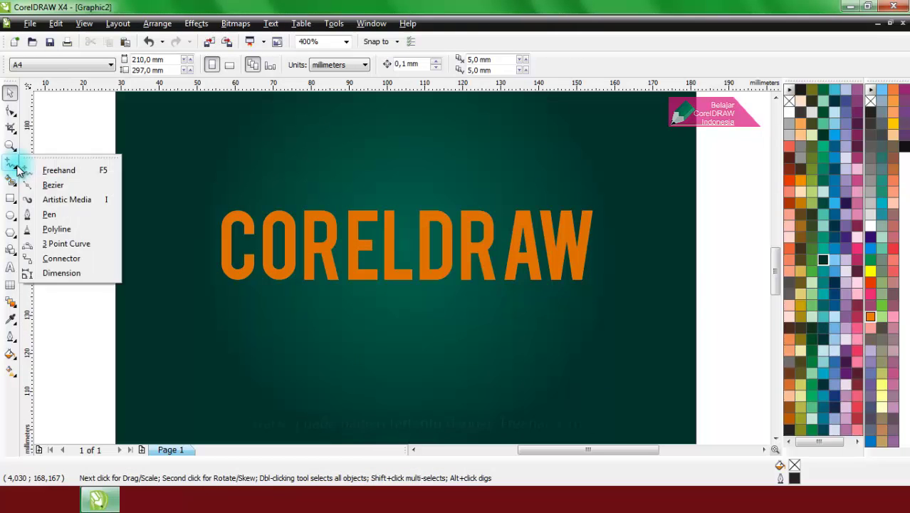
left_click(35, 169)
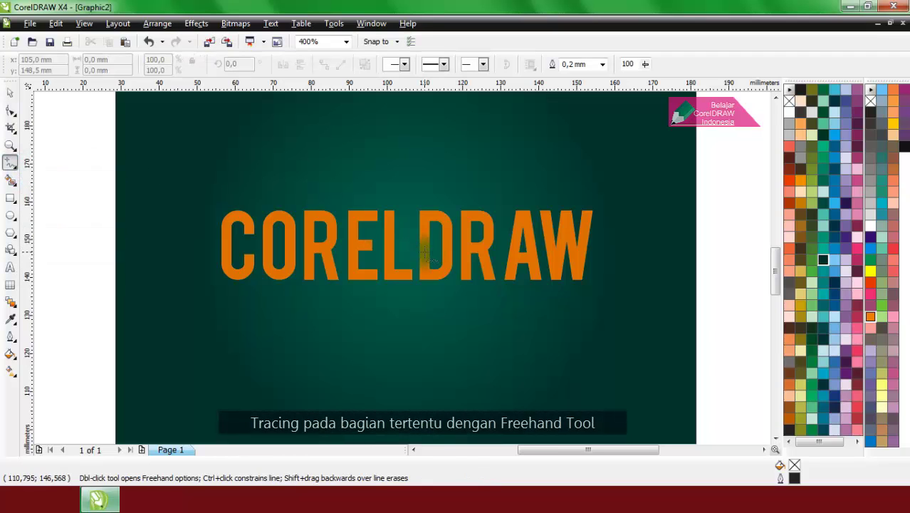
scroll(402, 270, "up", 1)
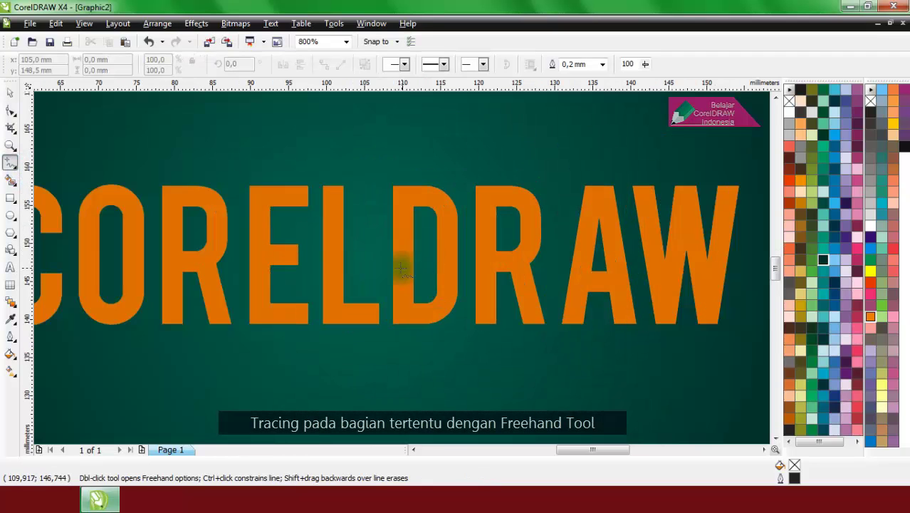
left_click(754, 191)
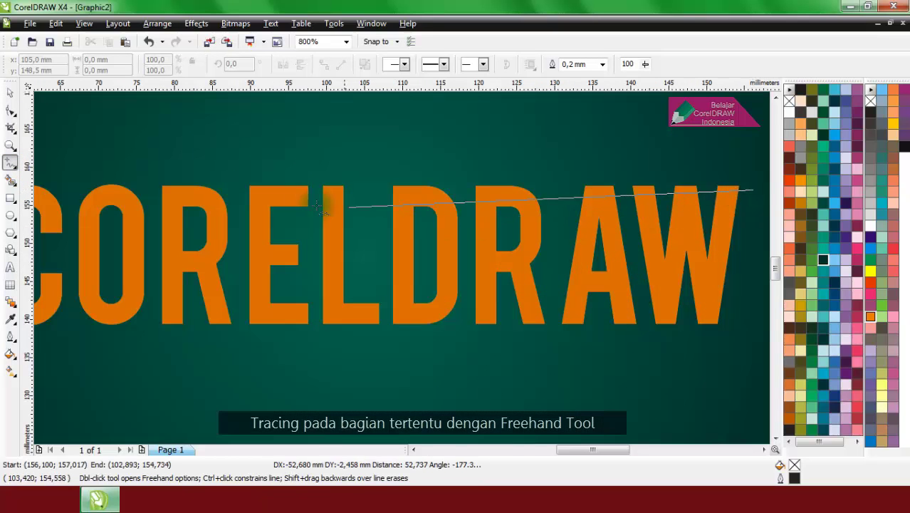
double_click(243, 213)
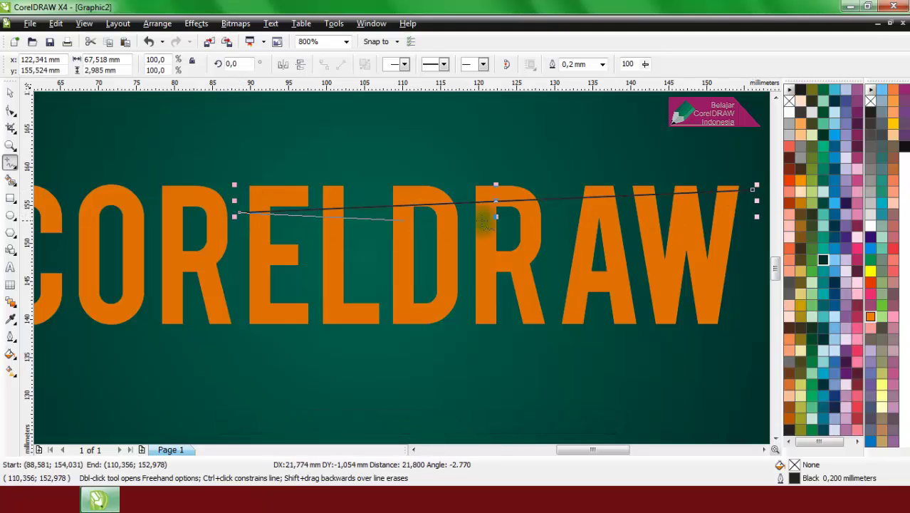
double_click(746, 217)
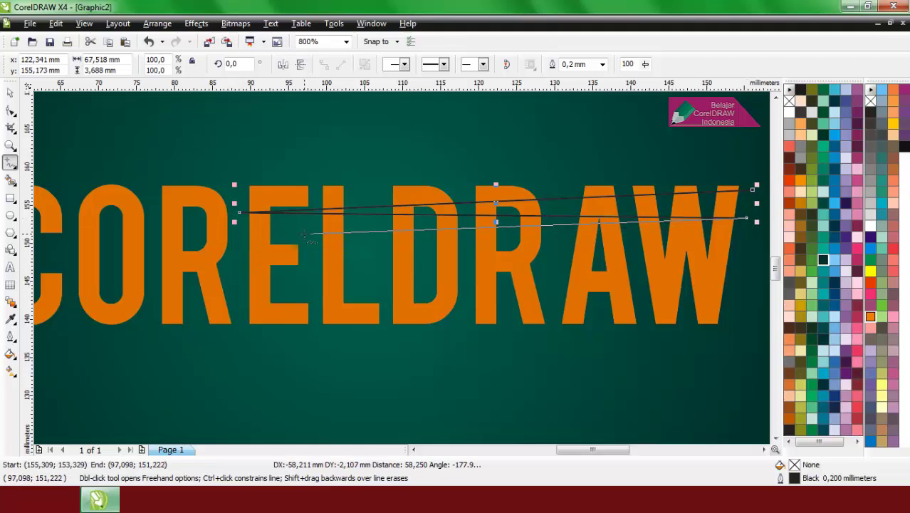
double_click(309, 238)
double_click(308, 247)
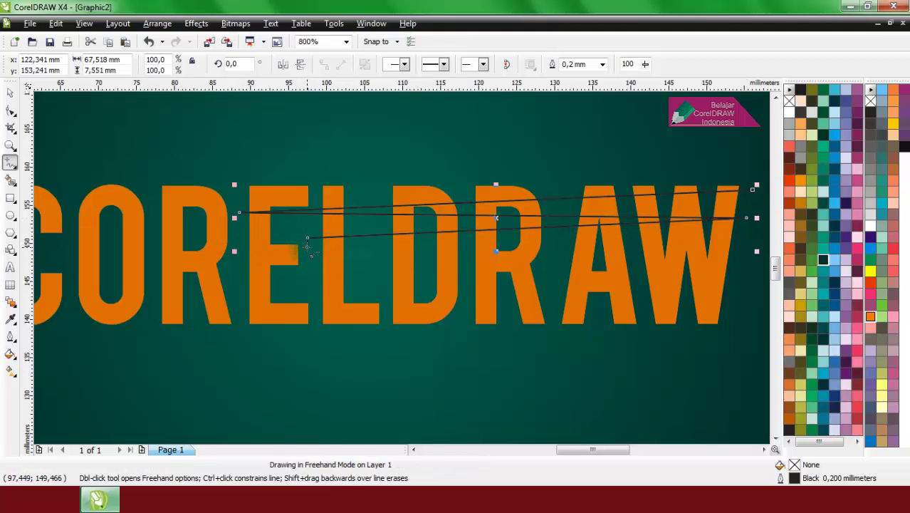
double_click(748, 245)
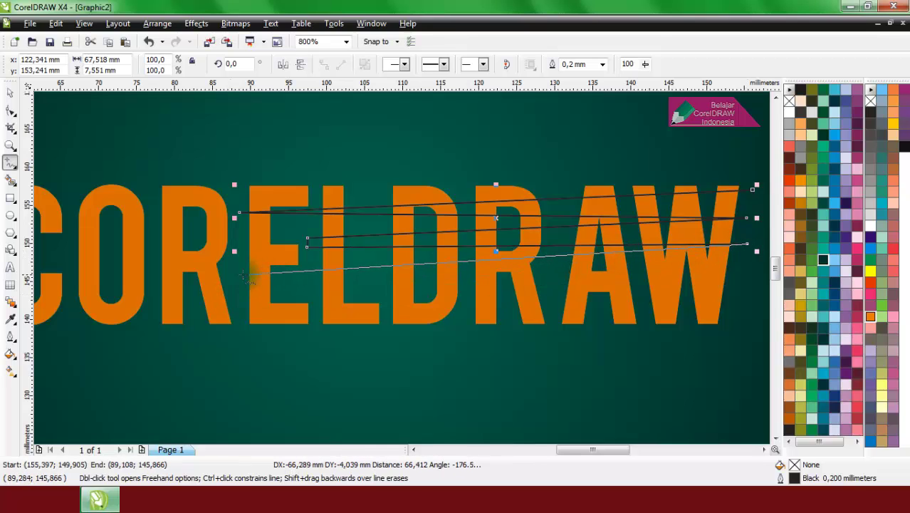
double_click(154, 284)
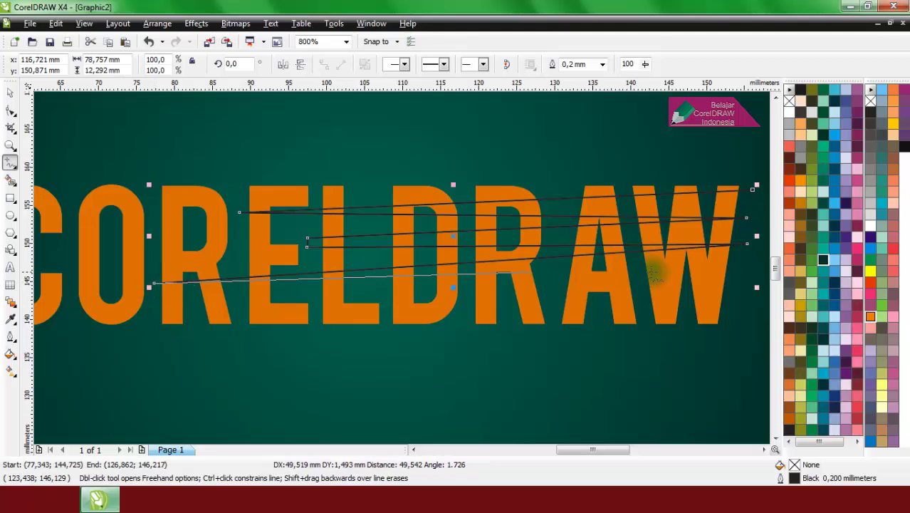
double_click(747, 277)
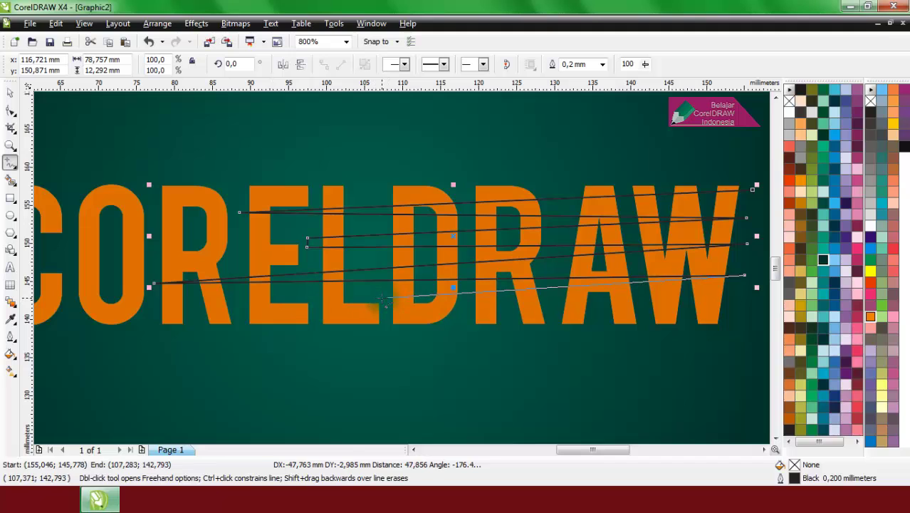
double_click(384, 298)
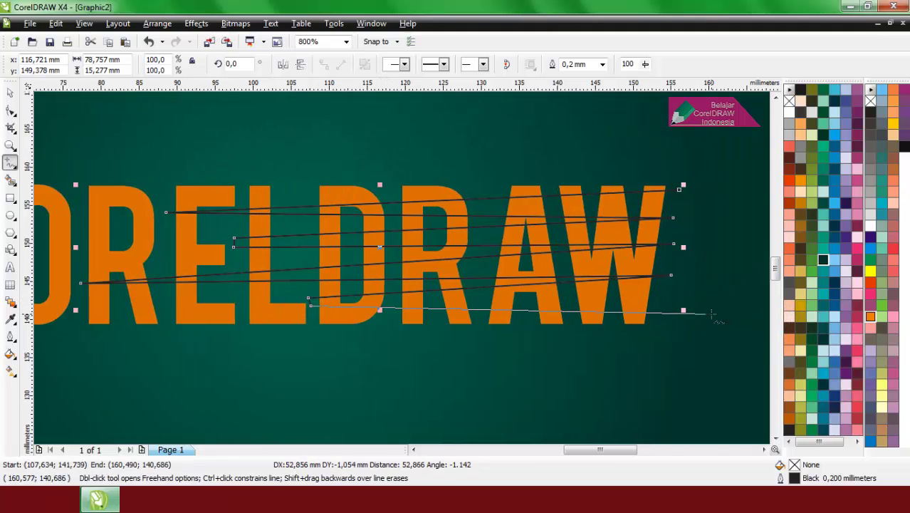
double_click(719, 316)
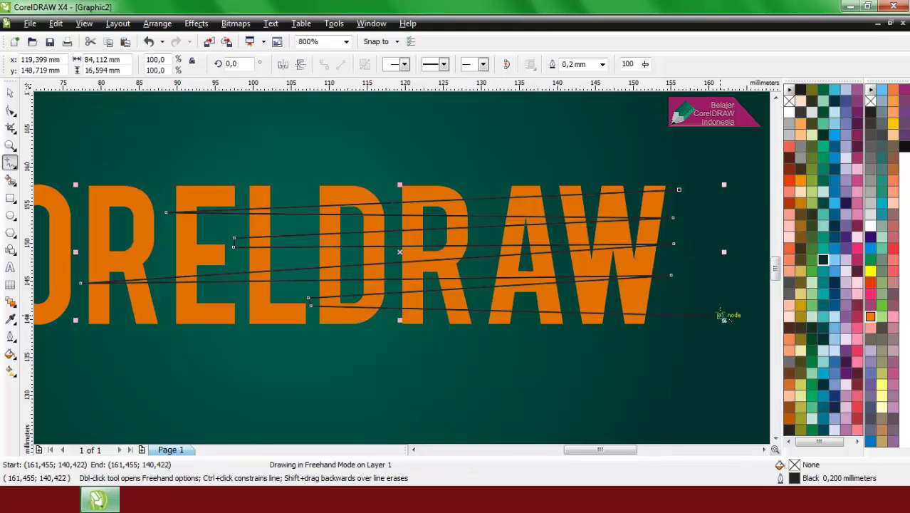
left_click(679, 189)
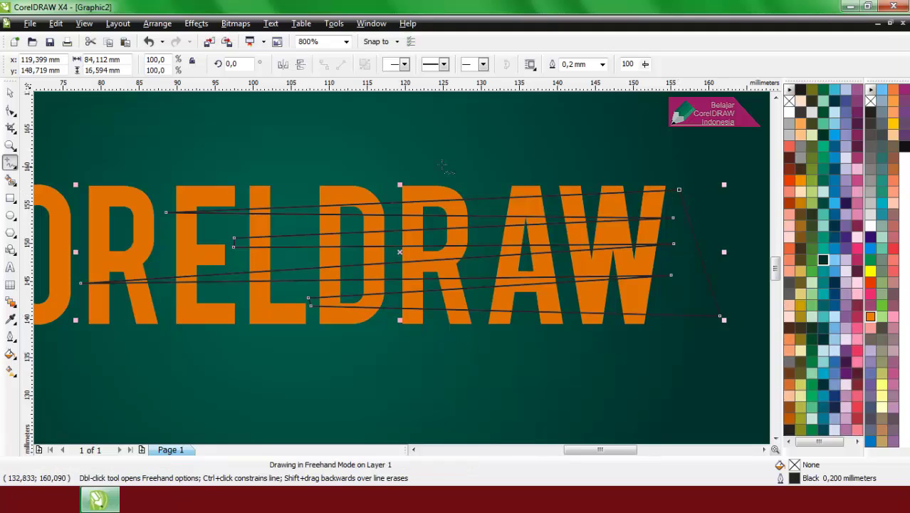
Step: Set the zigzag curve's outline colour to White and deselect it
left_click(10, 93)
scroll(329, 274, "down", 1)
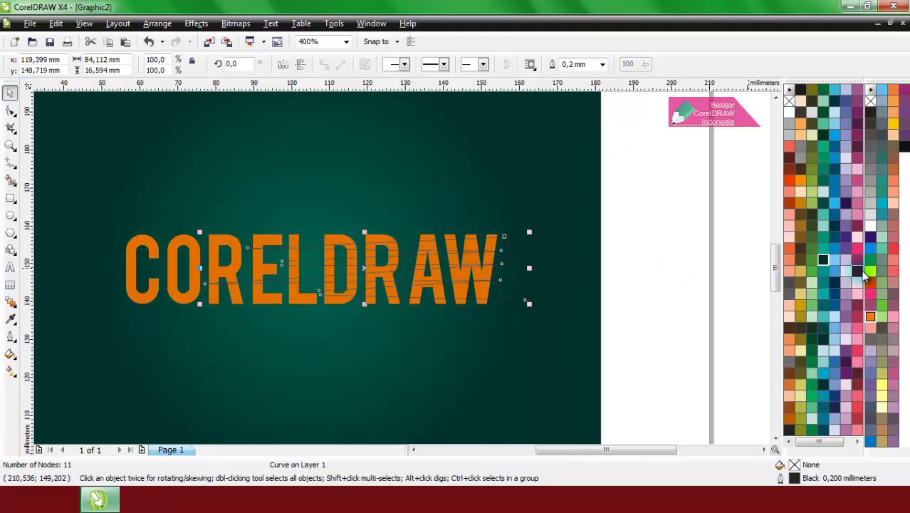
right_click(870, 226)
left_click(650, 261)
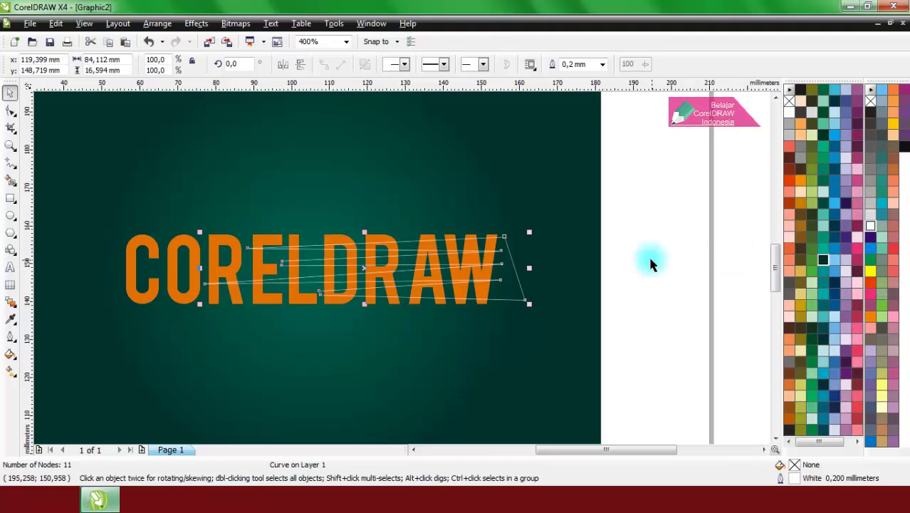
left_click_drag(502, 292, 512, 200)
key("ctrl+z")
left_click(650, 264)
Step: Intersect the CORELDRAW text with the zigzag curve
scroll(469, 269, "down", 1)
left_click_drag(139, 235, 526, 309)
scroll(350, 281, "up", 1)
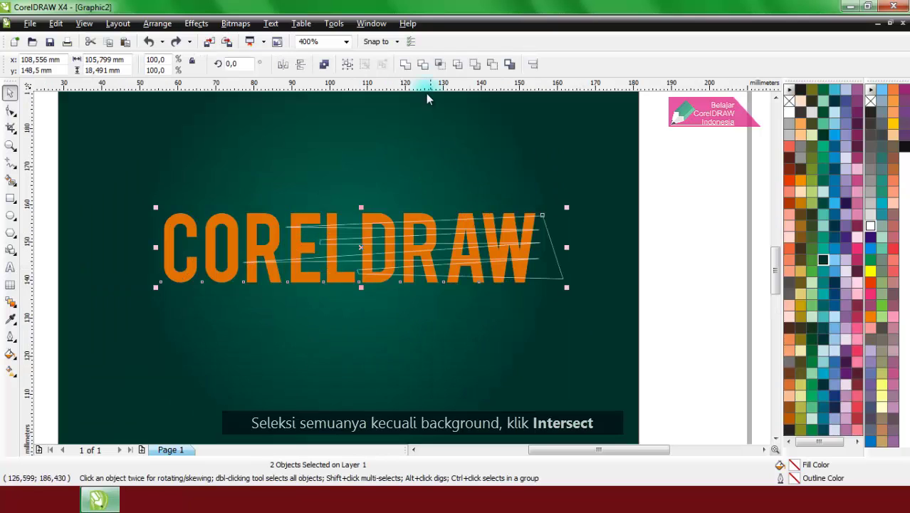
left_click(439, 71)
left_click(648, 237)
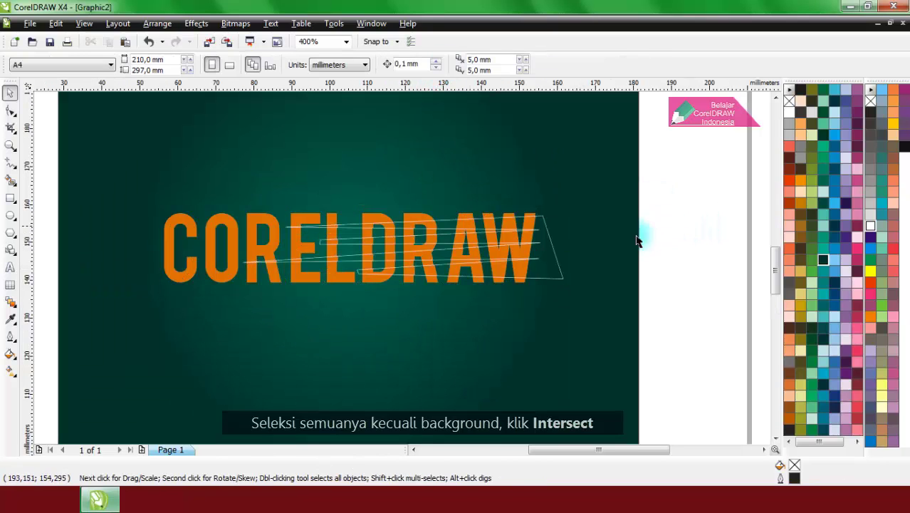
Step: Delete the original zigzag curve, keeping the intersected stripes
left_click(559, 274)
right_click(559, 274)
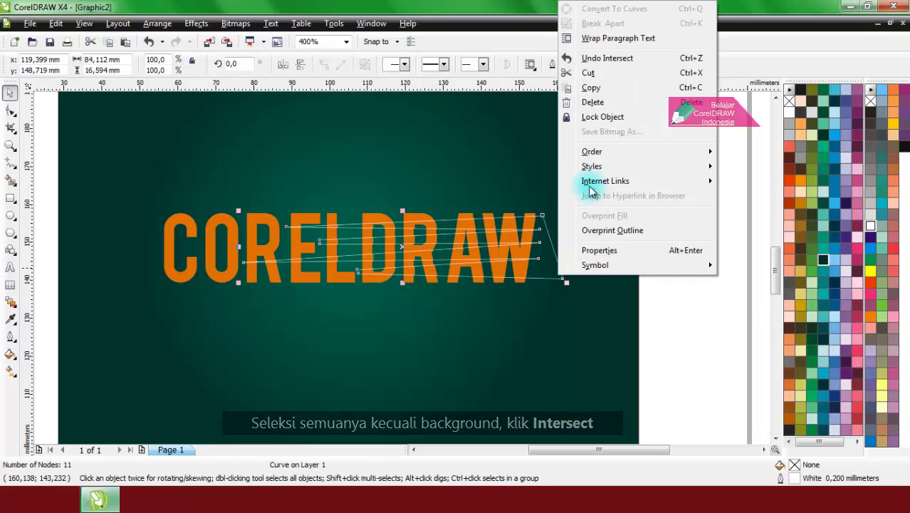
left_click(602, 105)
Step: Try moving the intersected stripes below the CORELDRAW text and undo the move
left_click(513, 243)
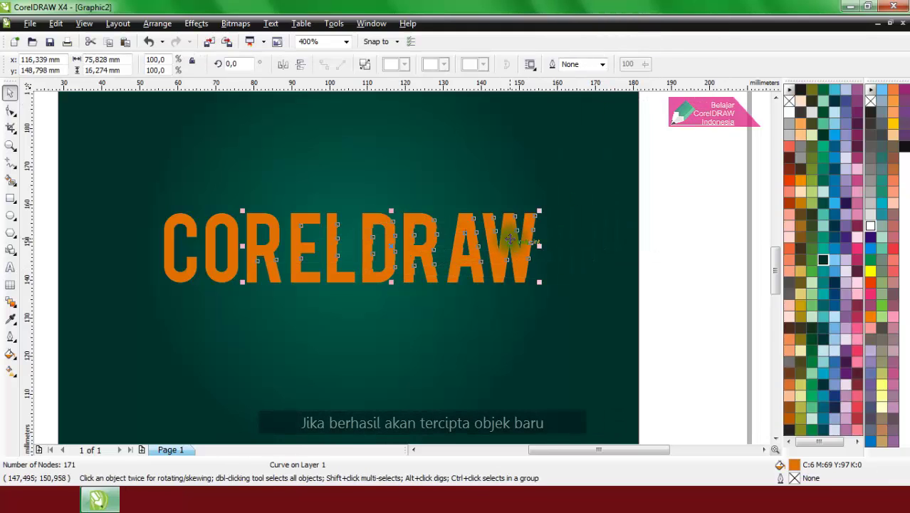
key("F10")
left_click(10, 92)
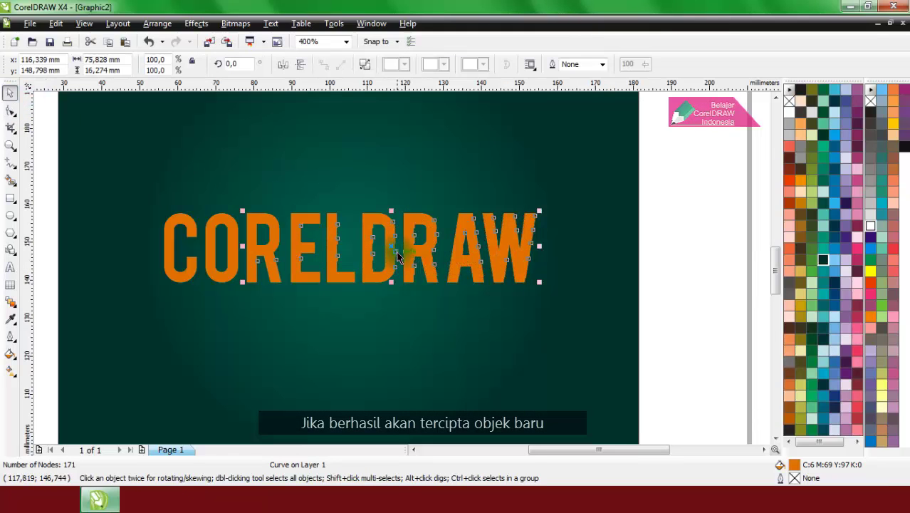
left_click_drag(392, 248, 407, 313)
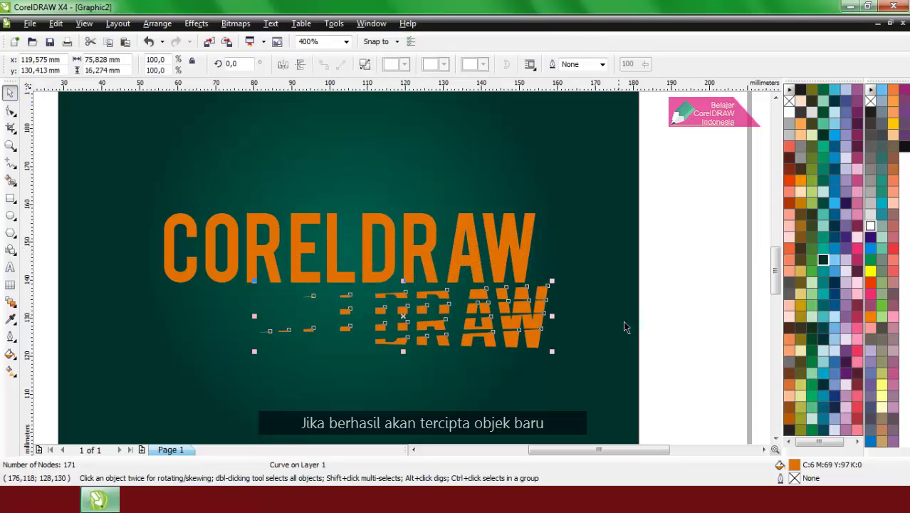
left_click(651, 304)
key("ctrl+z")
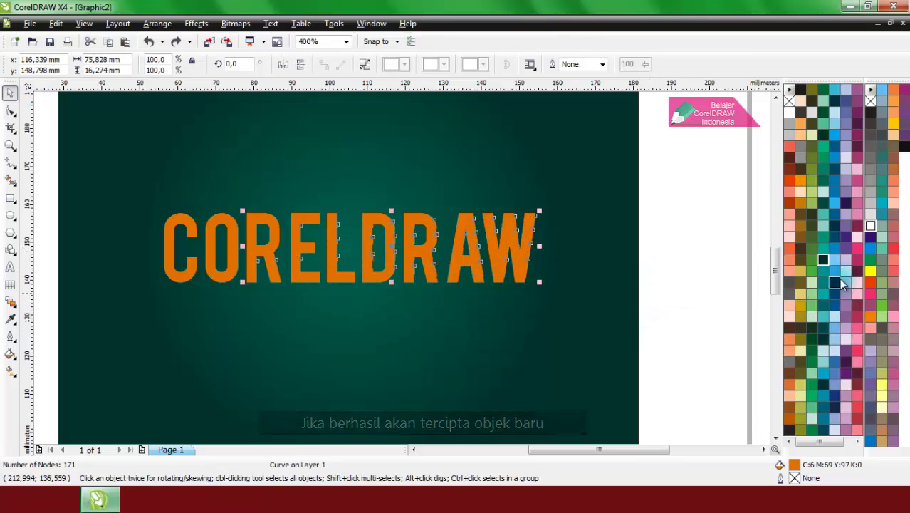
Step: Fill the intersected stripes with White and deselect them
left_click(857, 233)
left_click(644, 230)
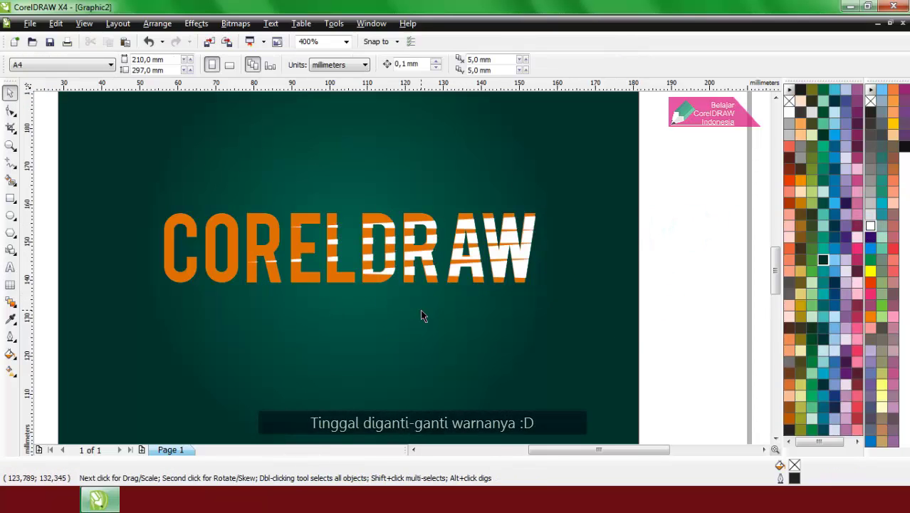
Step: Draw a rectangle about 12 × 11 mm around the upper part of the second R
key("F3")
scroll(402, 244, "up", 2)
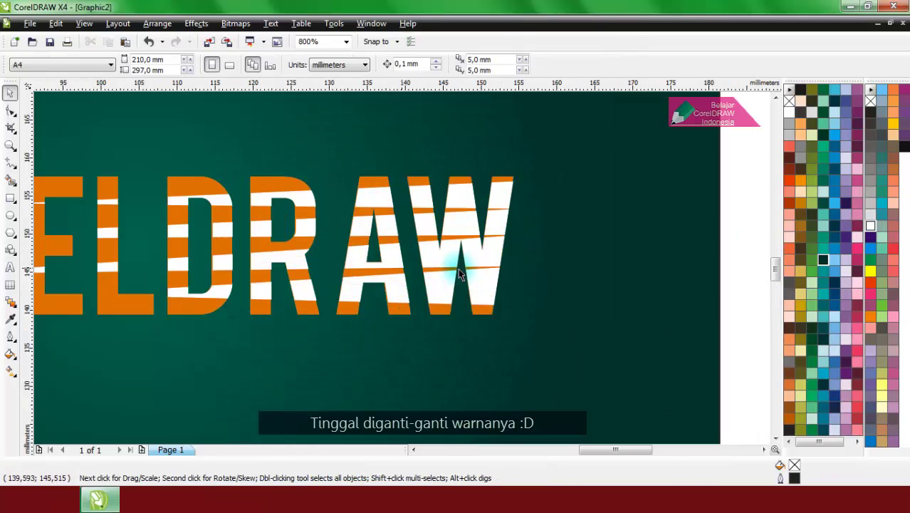
left_click(10, 198)
scroll(143, 167, "up", 1)
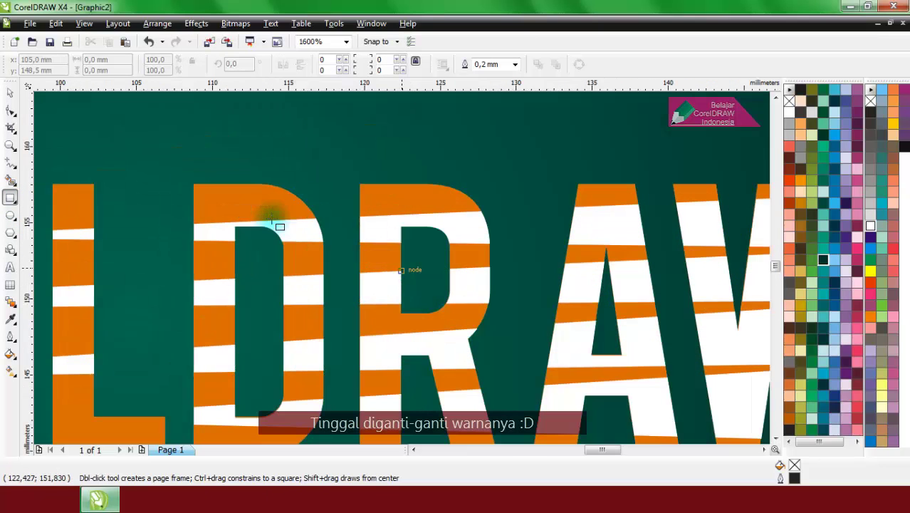
mouse_move(332, 152)
left_mouse_down()
mouse_move(479, 295)
mouse_move(517, 315)
left_mouse_up()
key("space")
Step: Intersect the white stripes with the rectangle and delete the rectangle
left_click(604, 225, "shift")
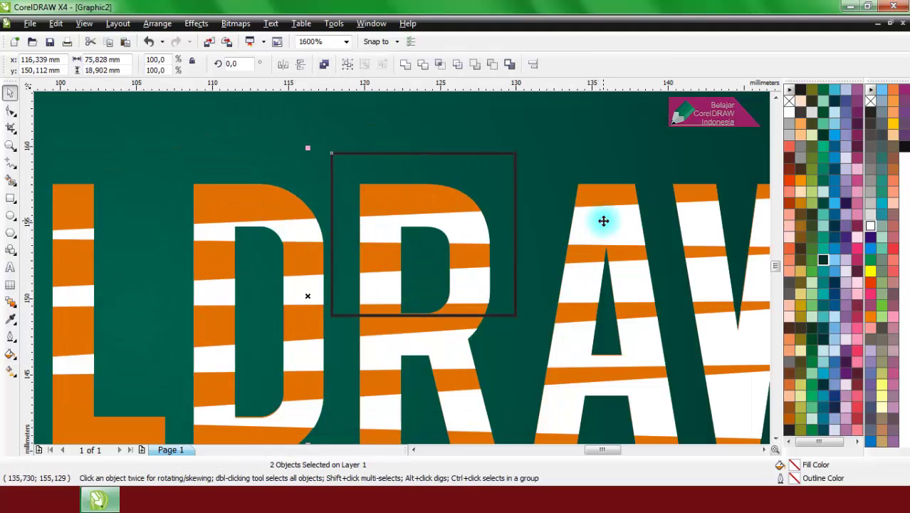
left_click(436, 66)
left_click(490, 170)
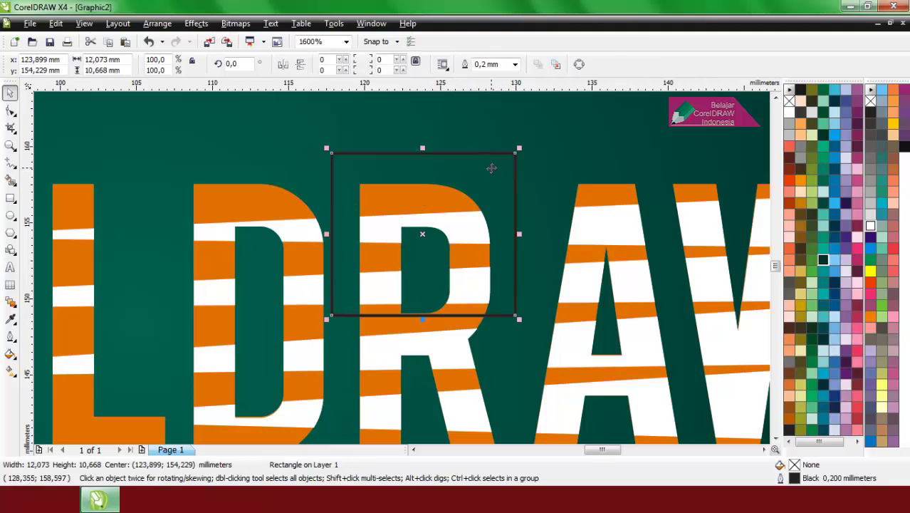
right_click(490, 169)
left_click(499, 266)
Step: Fill the intersected stripes in the upper part of the second R with Yellow
left_click(489, 258)
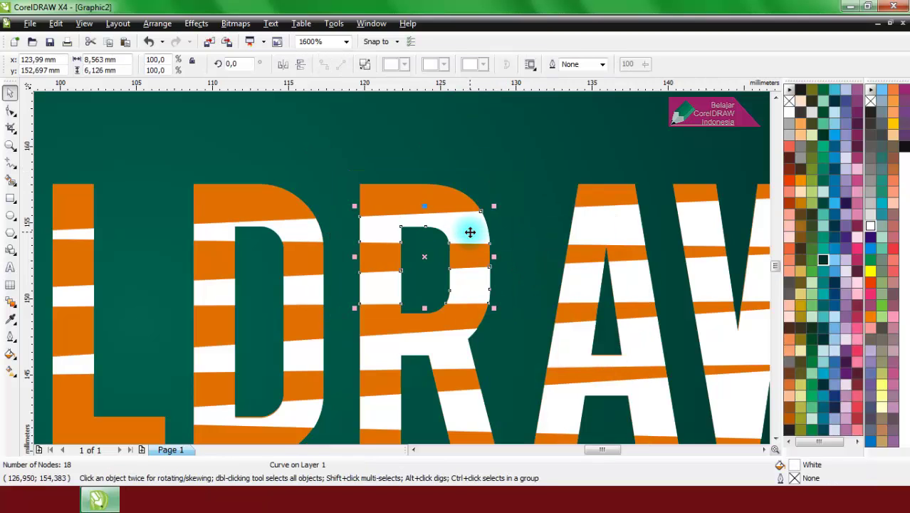
left_click(870, 271)
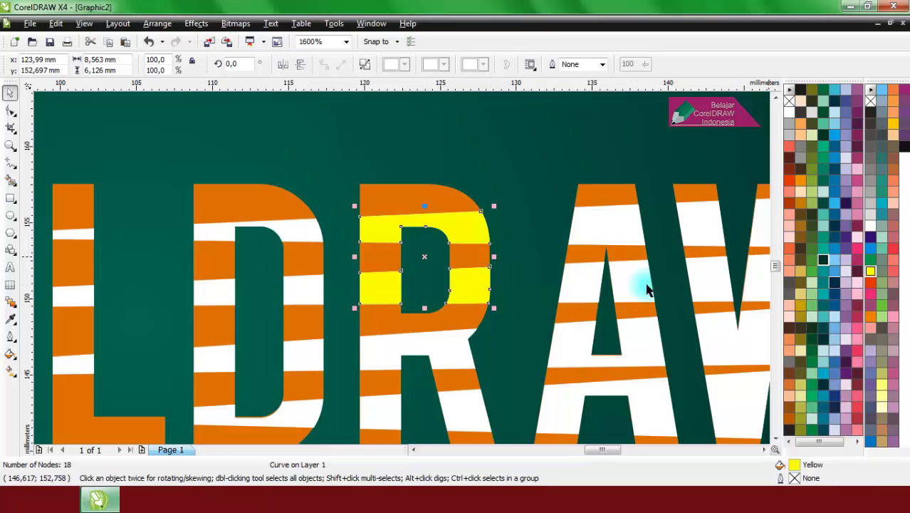
scroll(406, 269, "down", 4)
left_click(569, 295)
Step: Draw an ellipse about 22 × 14 mm over the lower parts of the letters A and W
scroll(394, 282, "up", 2)
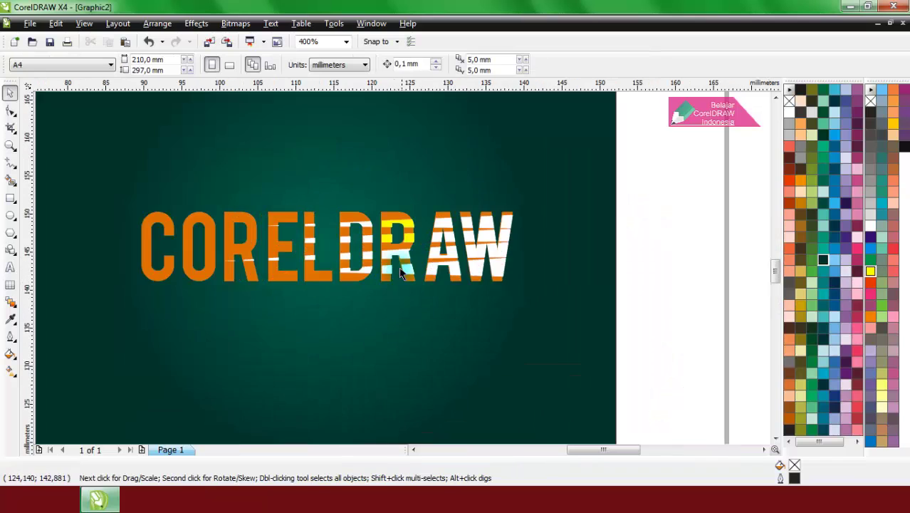
scroll(357, 264, "up", 1)
scroll(400, 268, "down", 1)
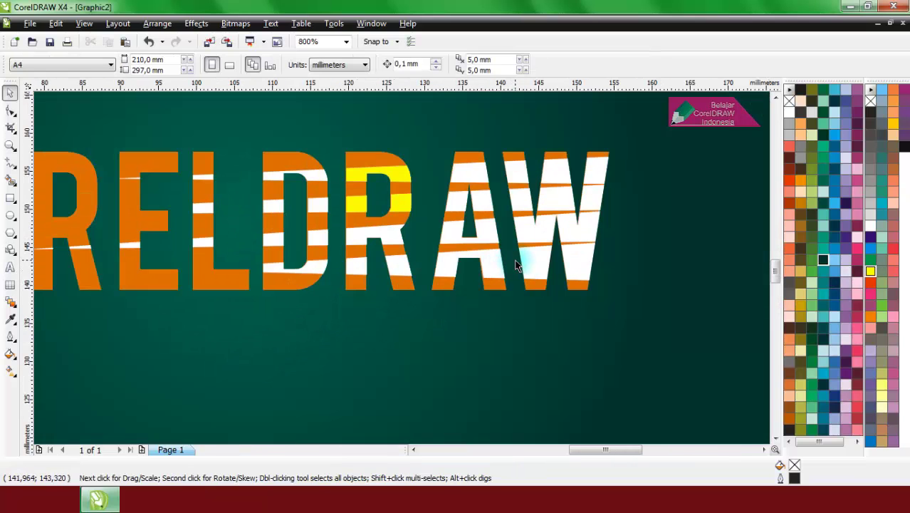
scroll(560, 265, "up", 1)
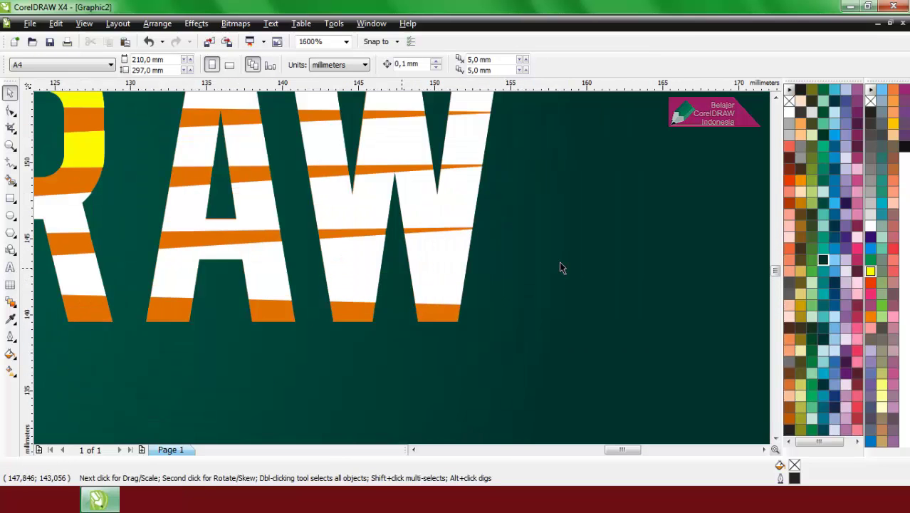
scroll(385, 279, "down", 2)
scroll(420, 279, "up", 1)
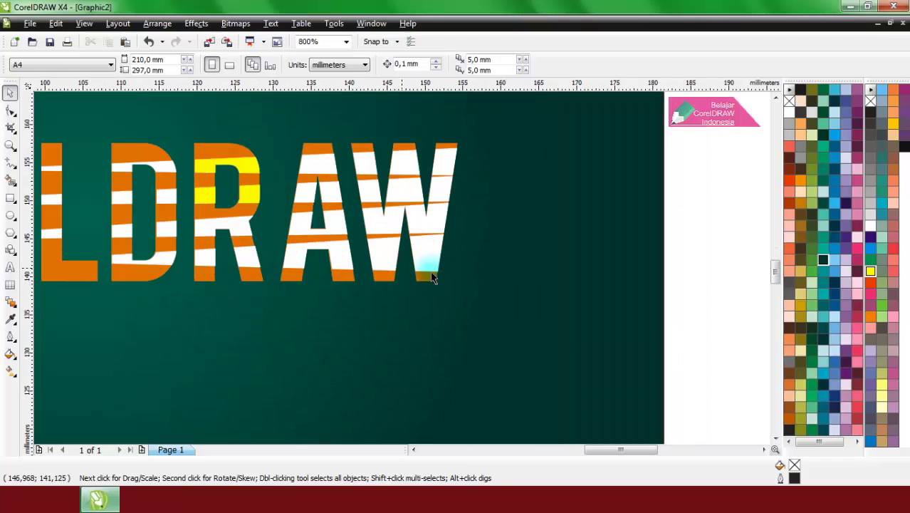
left_click(10, 216)
mouse_move(282, 229)
left_mouse_down()
mouse_move(417, 321)
mouse_move(450, 332)
left_mouse_up()
key("space")
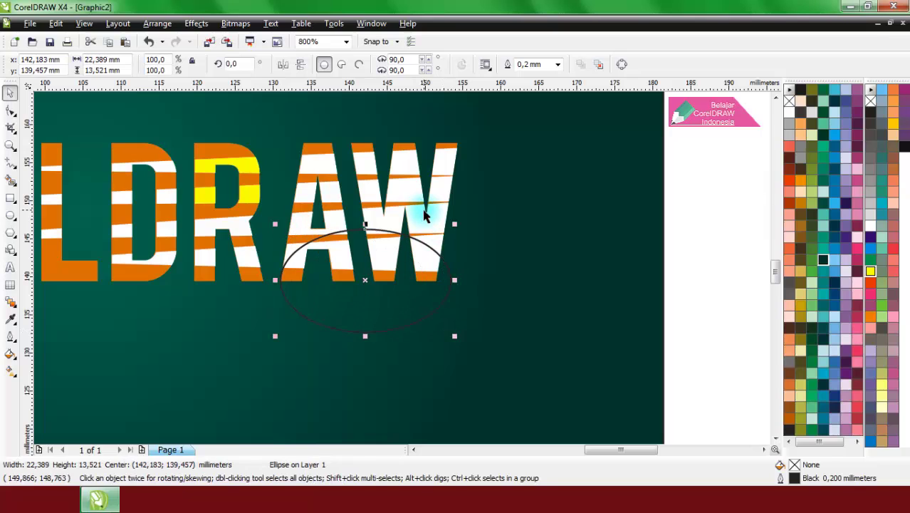
Step: Intersect the white stripes with the ellipse and delete the ellipse
left_click(445, 181, "shift")
left_click(439, 64)
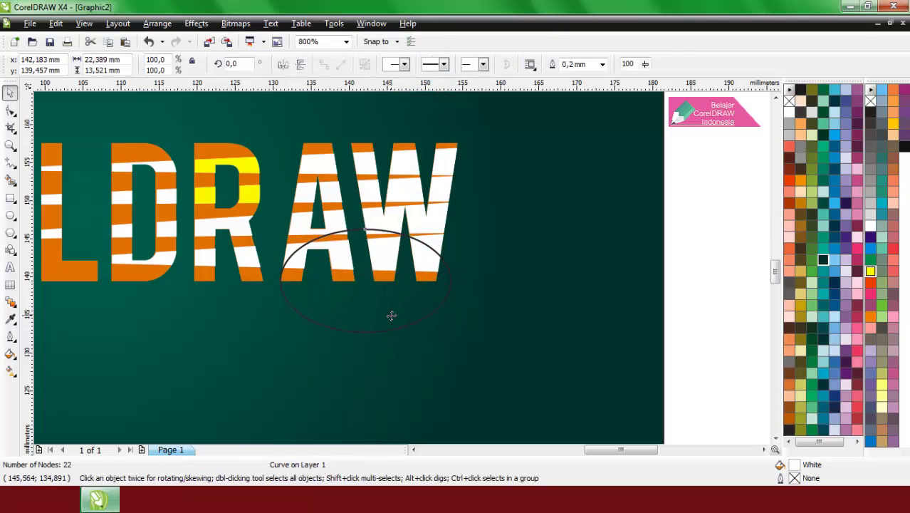
right_click(391, 321)
left_click(420, 140)
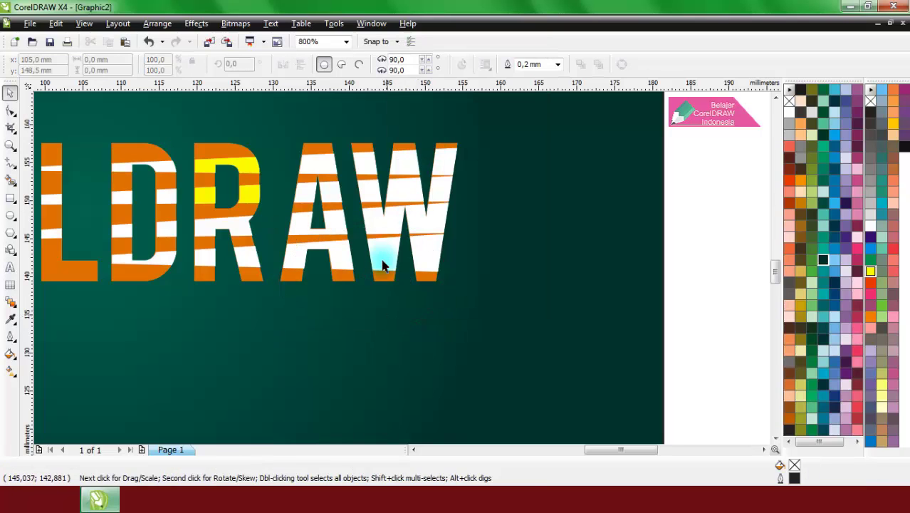
Step: Fill the intersected stripes at the bottom of the A and W with Yellow, and show the whole design
left_click(382, 265)
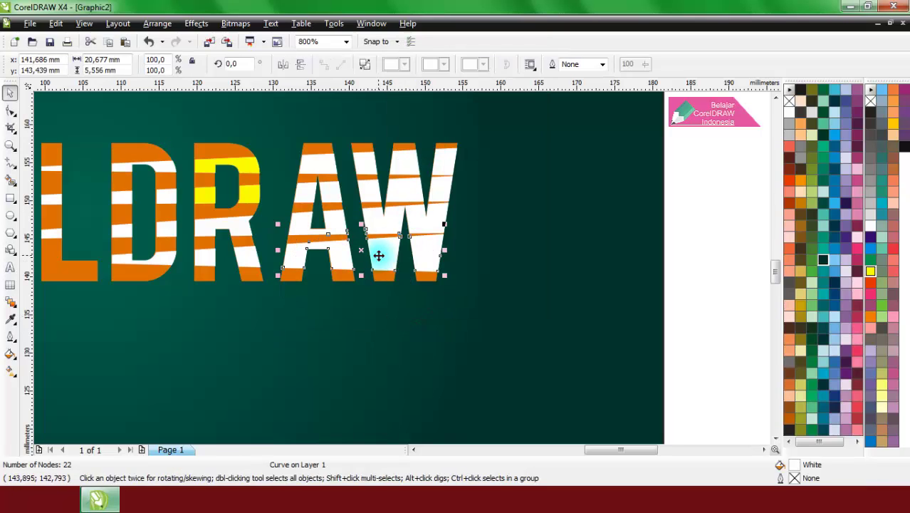
left_click(870, 274)
left_click(697, 264)
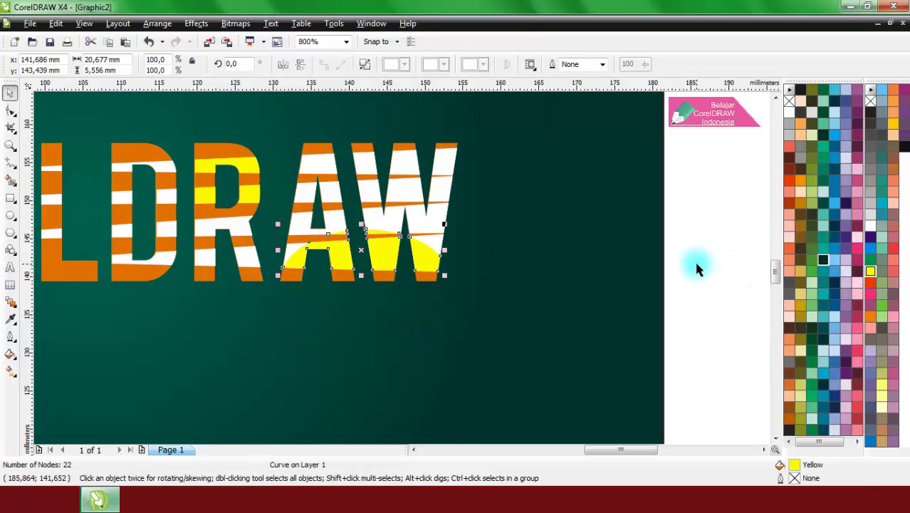
left_click(346, 42)
left_click(345, 54)
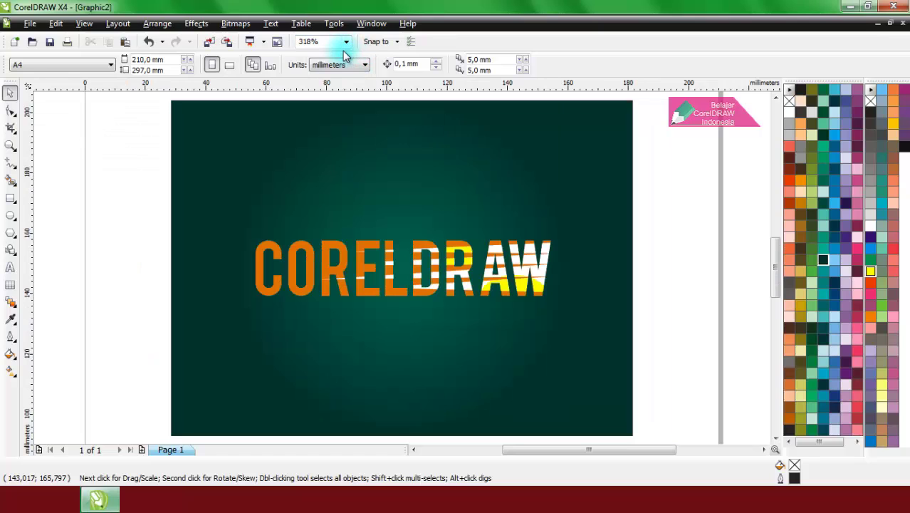